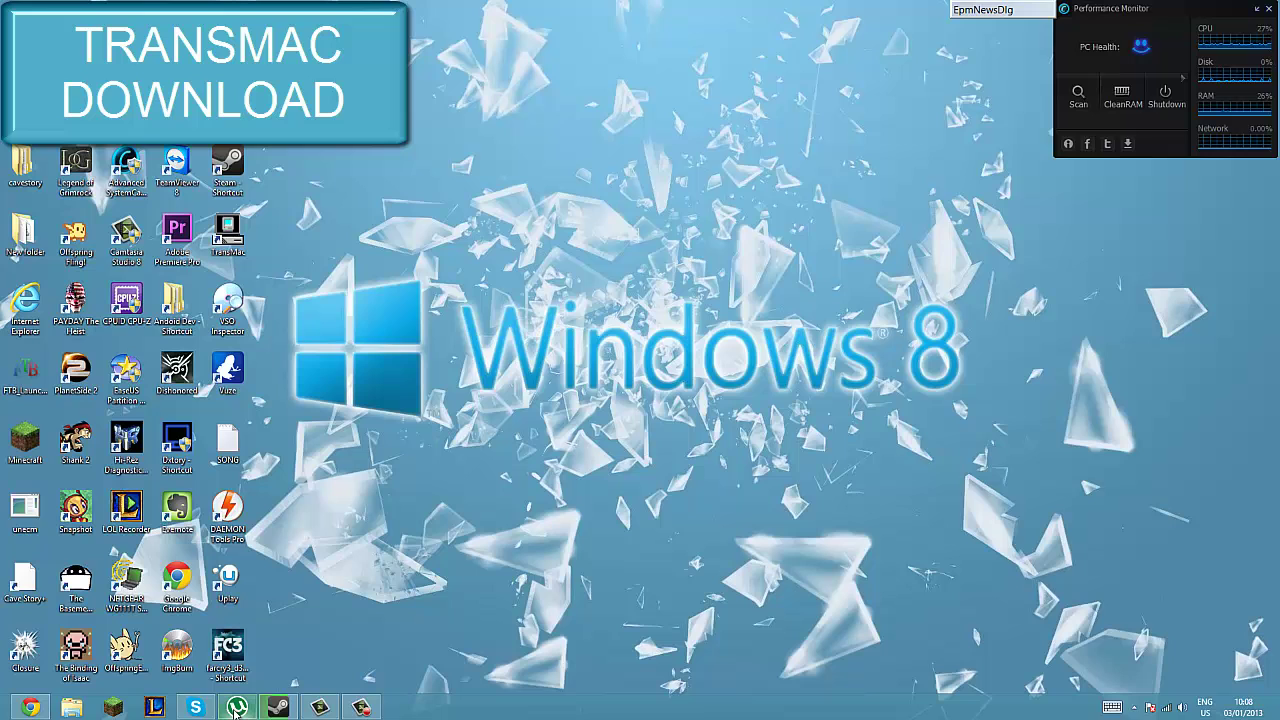
- Close uTorrent and return Chrome with the Gigabyte GA-Z77-D3H Motherboard product page to the front
left_click(71, 707)
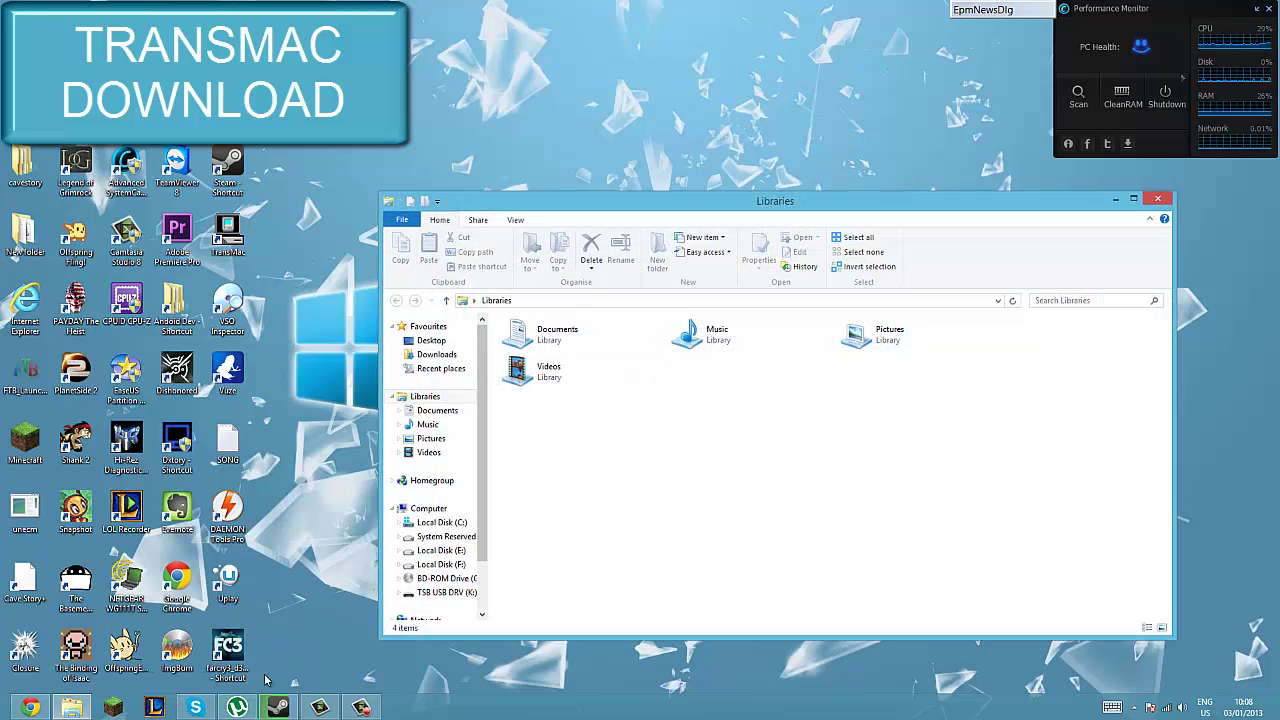
right_click(237, 706)
left_click(247, 680)
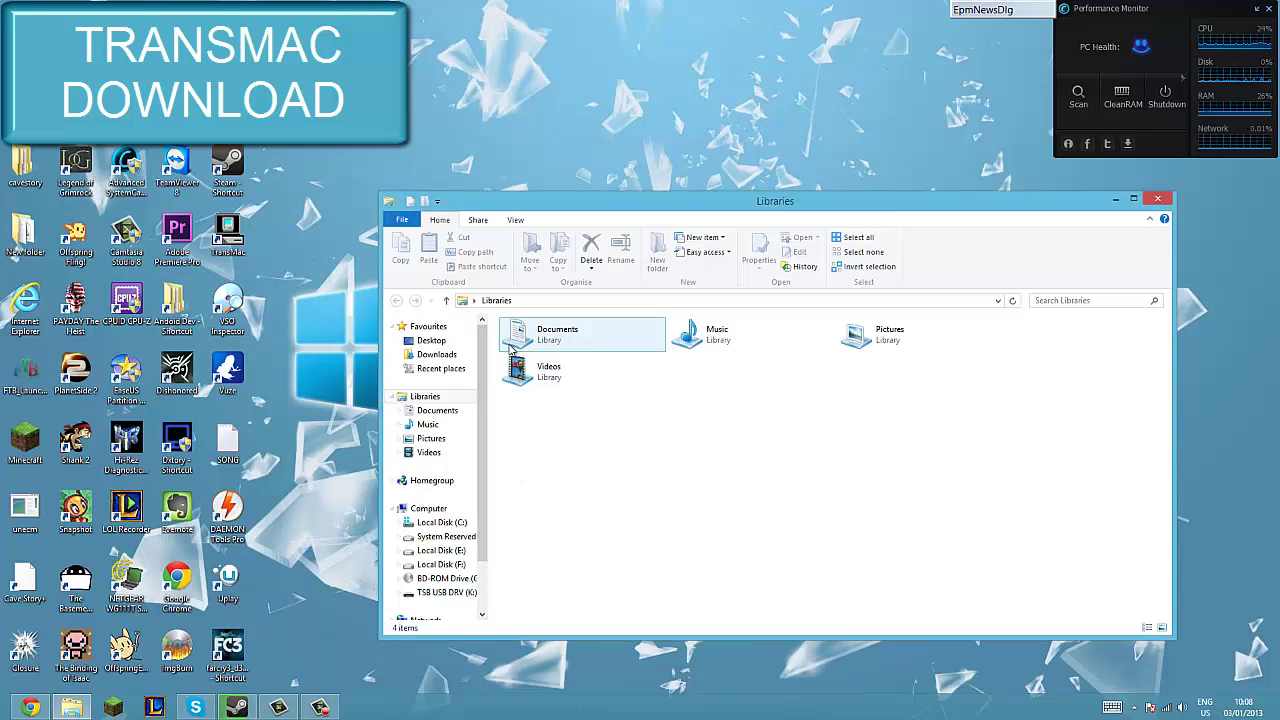
left_click(31, 707)
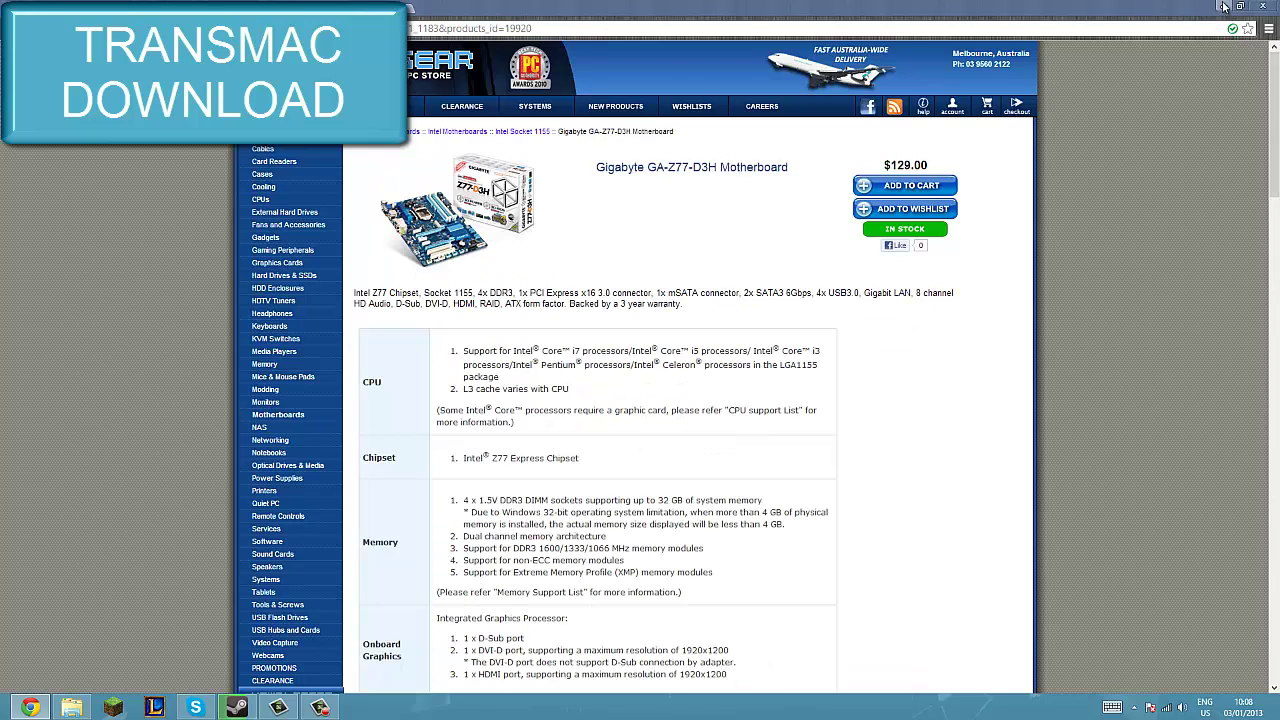
- Minimize Chrome to reveal the File Explorer Libraries window
left_click(1222, 6)
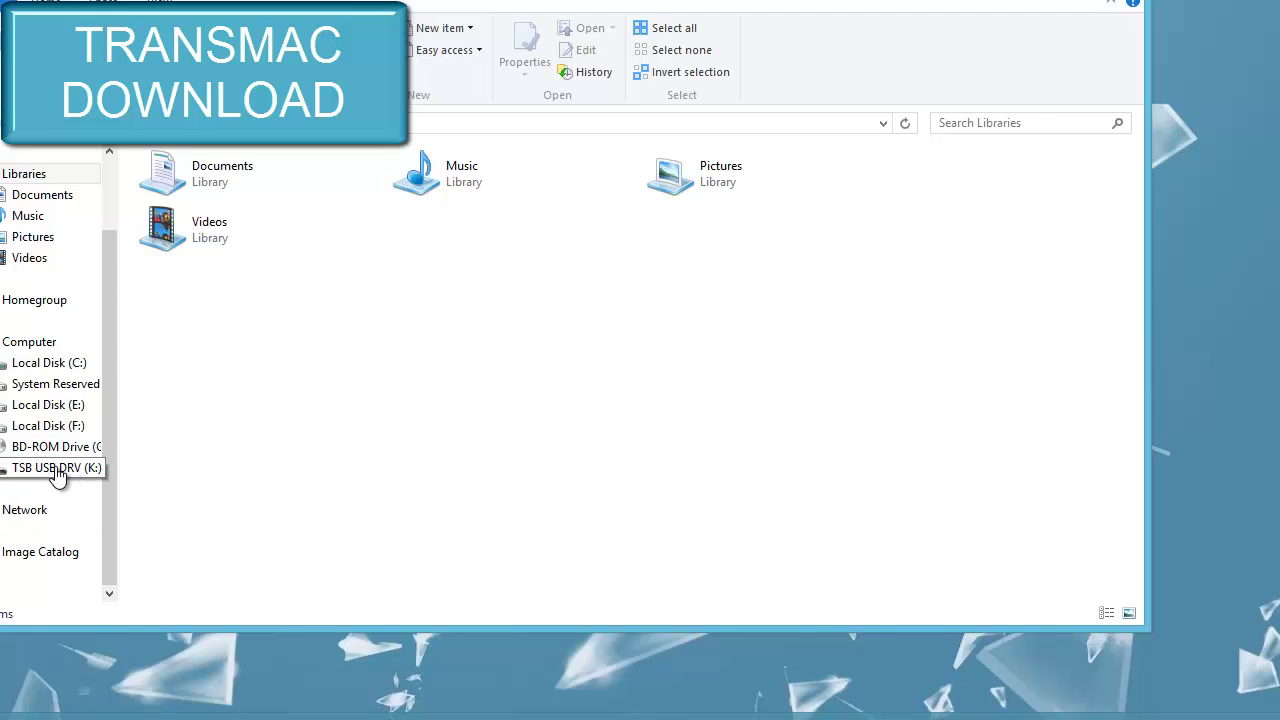
- Show the Computer drive list and select the iATKOS ML2 (I:) drive
left_click(55, 345)
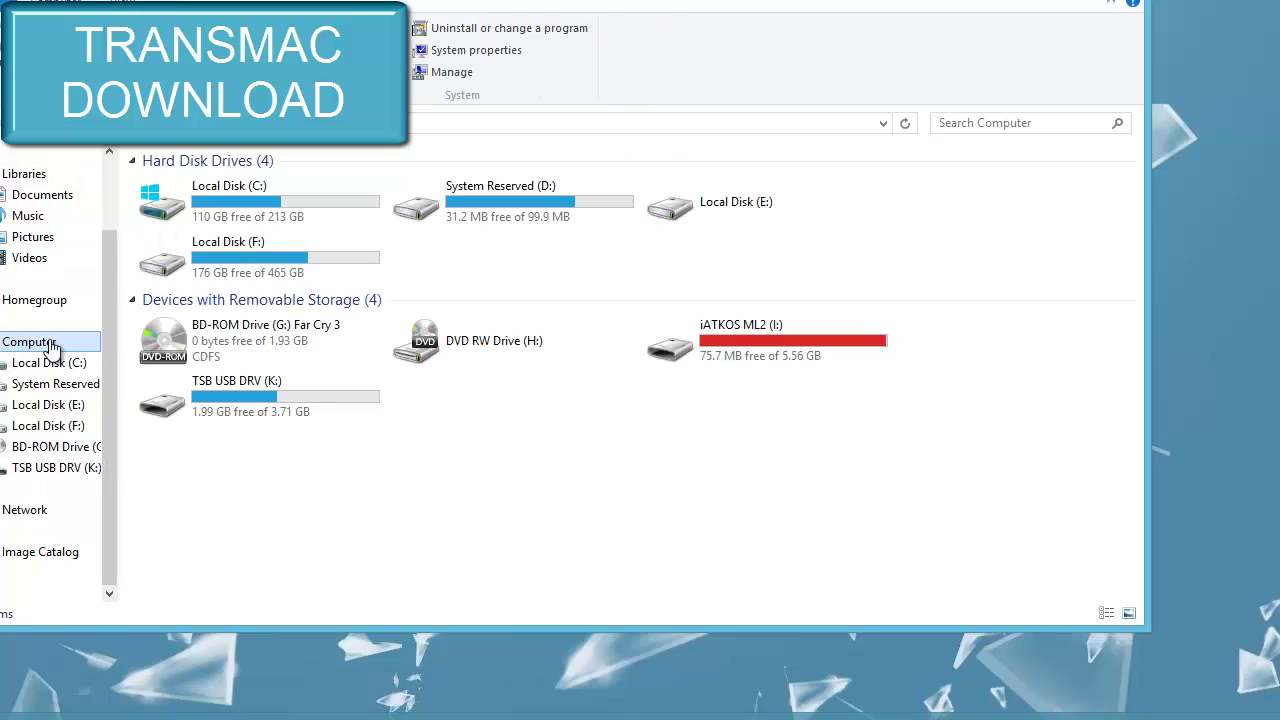
left_click(740, 352)
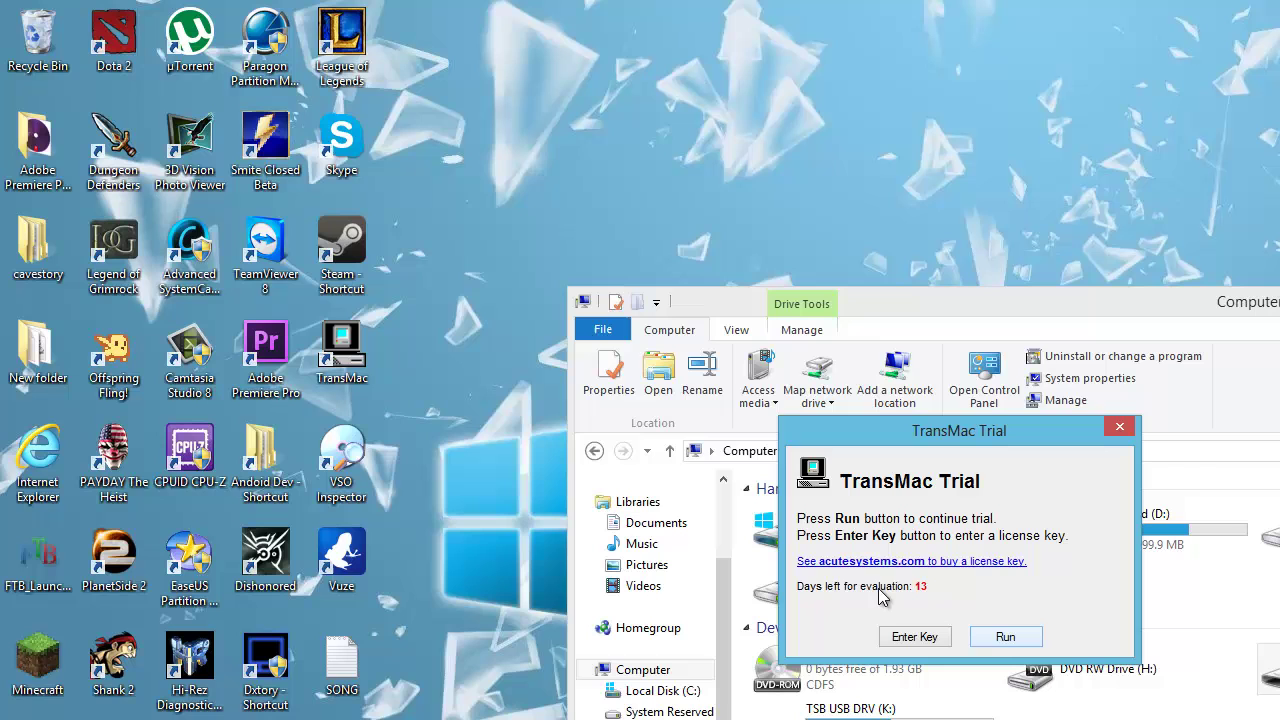
- Continue the TransMac trial, open I: Generic Flash Disk, and relaunch TransMac as Administrator
left_click(1020, 641)
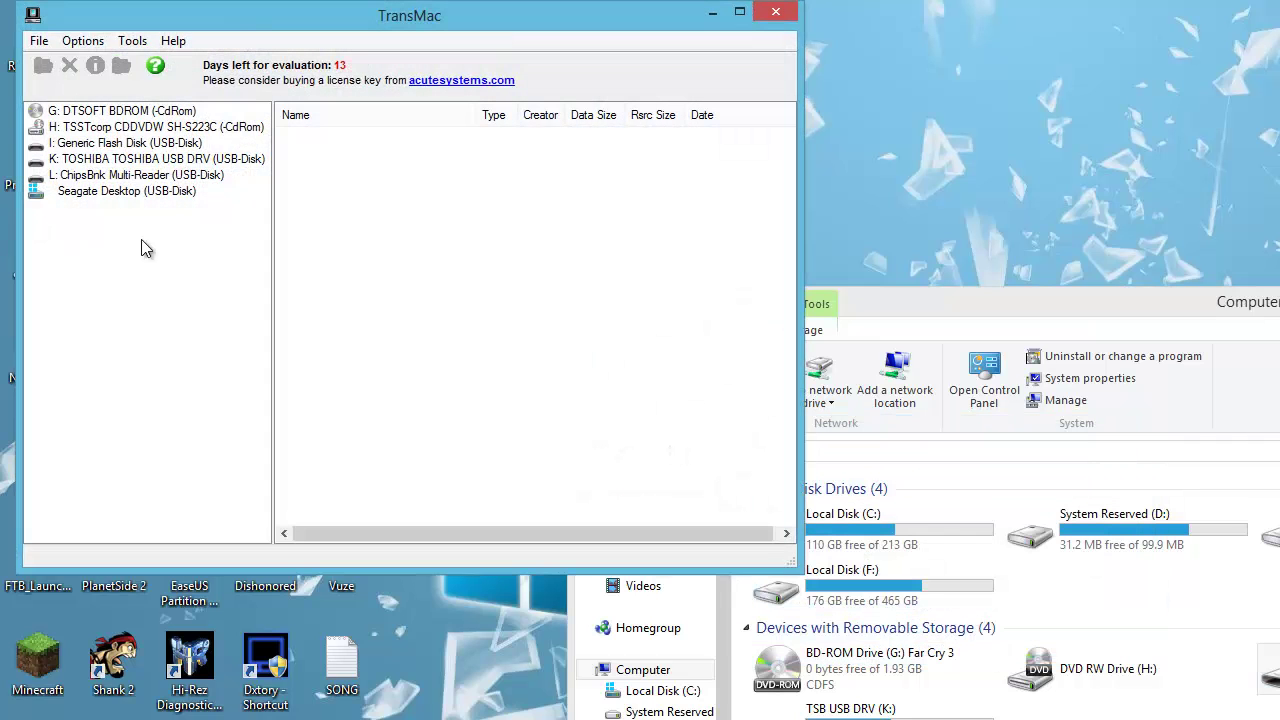
left_click(131, 148)
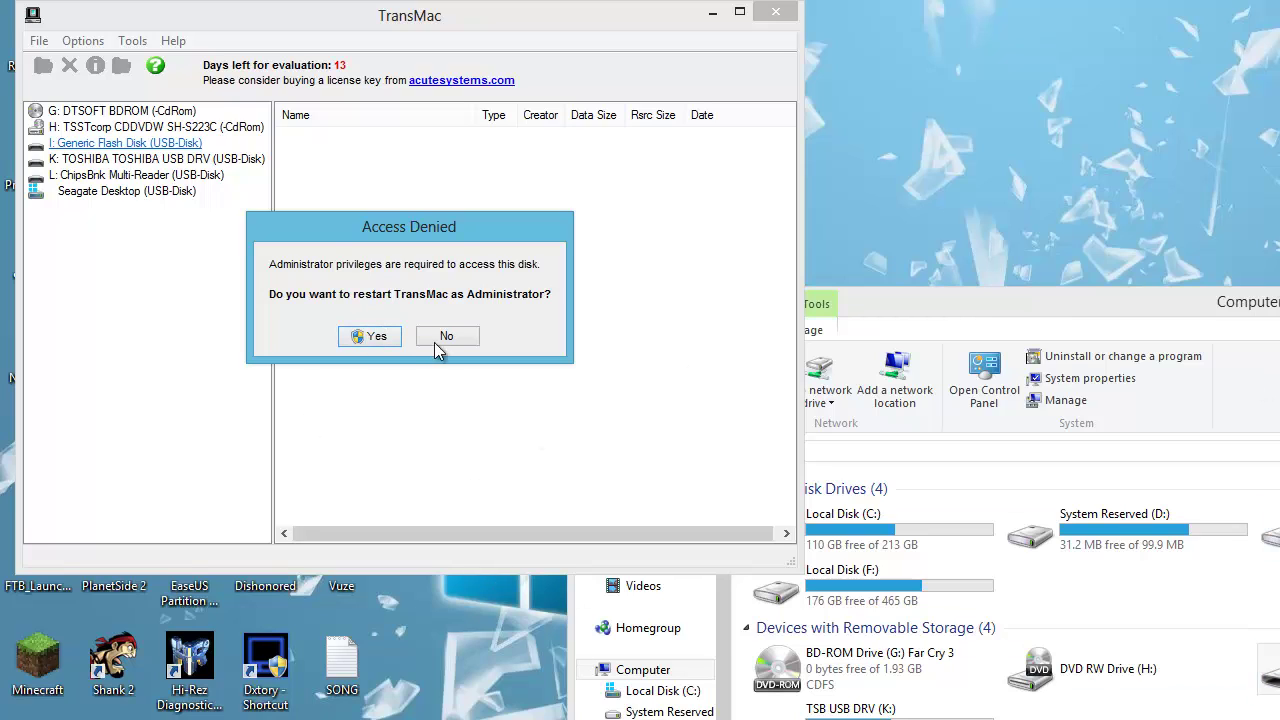
left_click(386, 339)
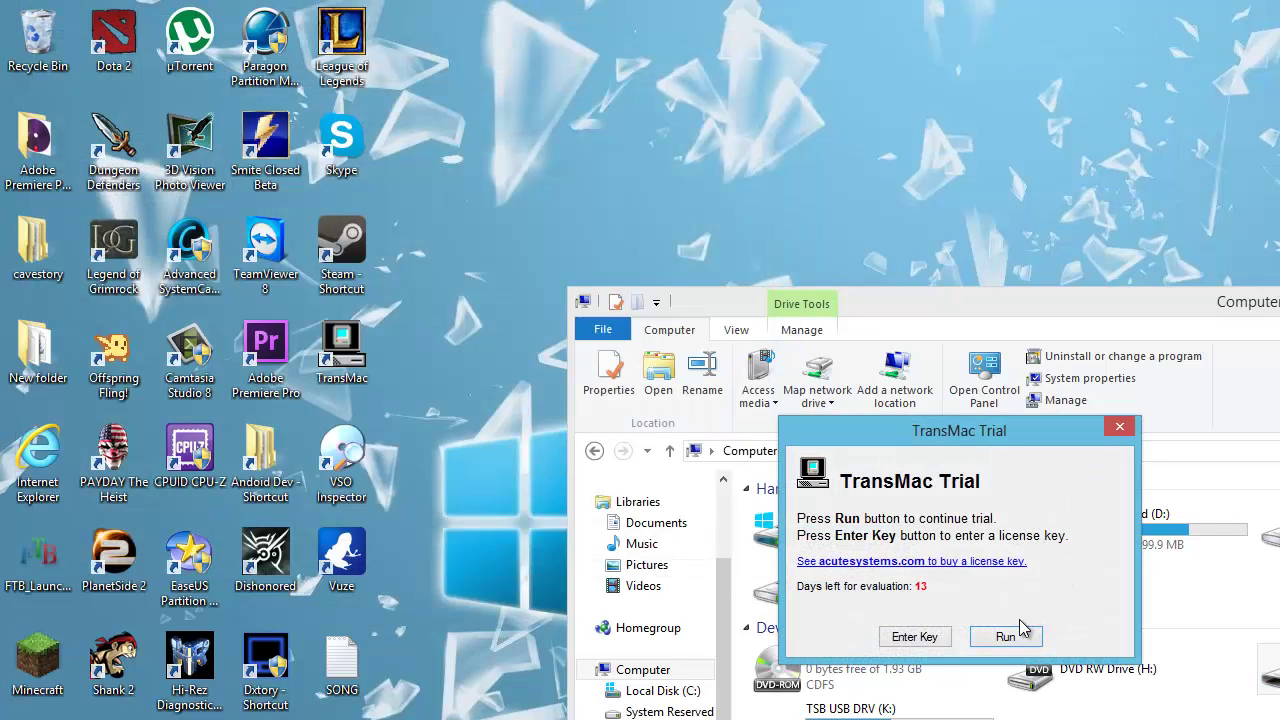
left_click(1013, 642)
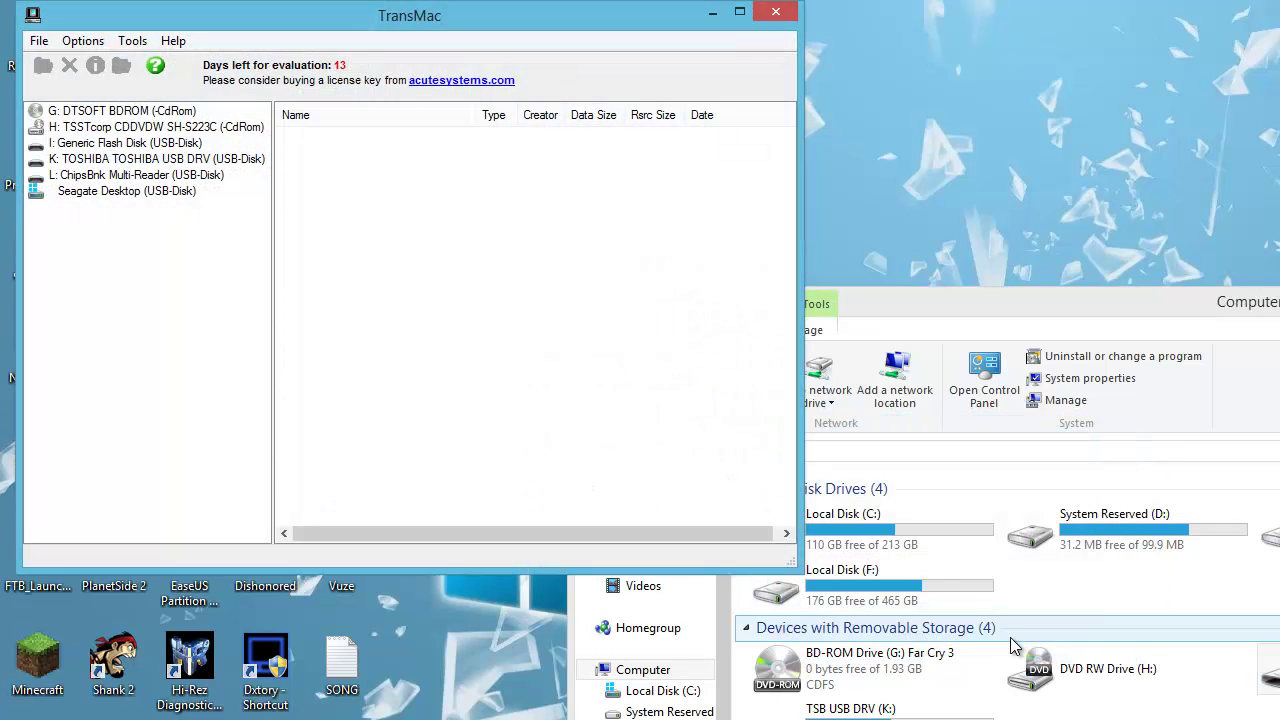
- Format I: Generic Flash Disk with the ubuntu-12.04.1-desktop-amd64 ISO from Downloads as its disk image
left_click(109, 143)
right_click(107, 145)
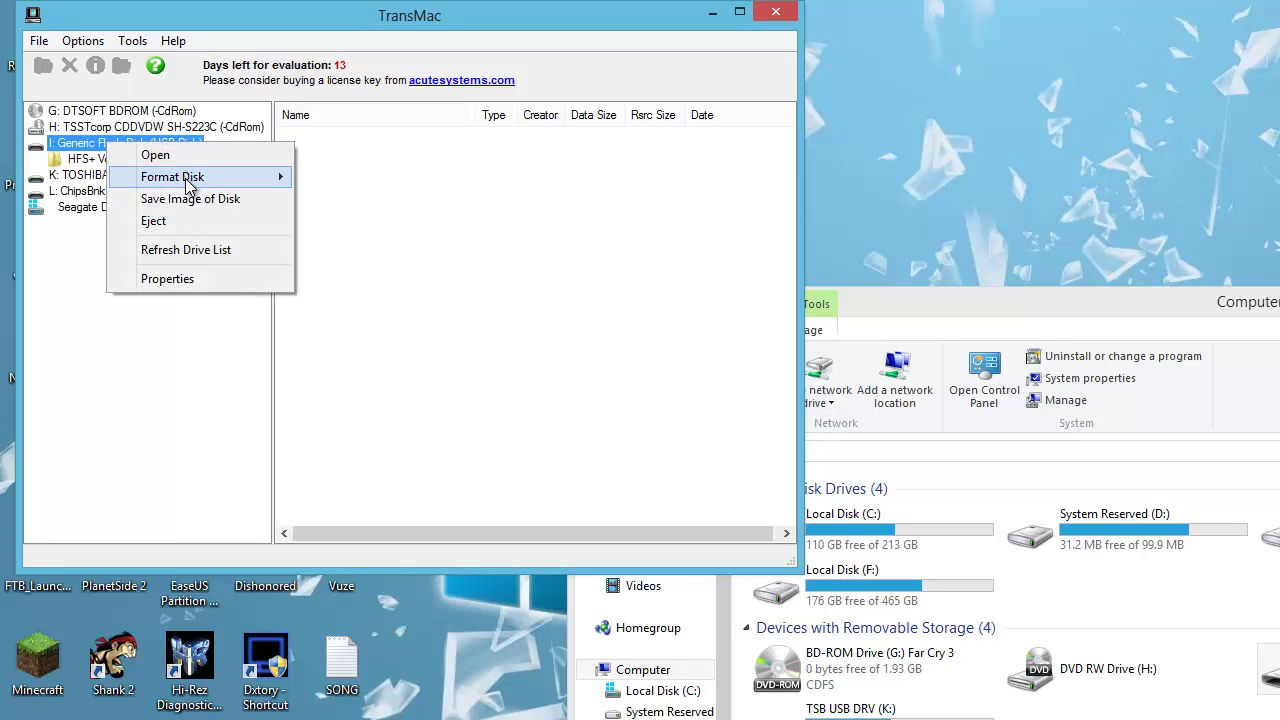
mouse_move(200, 180)
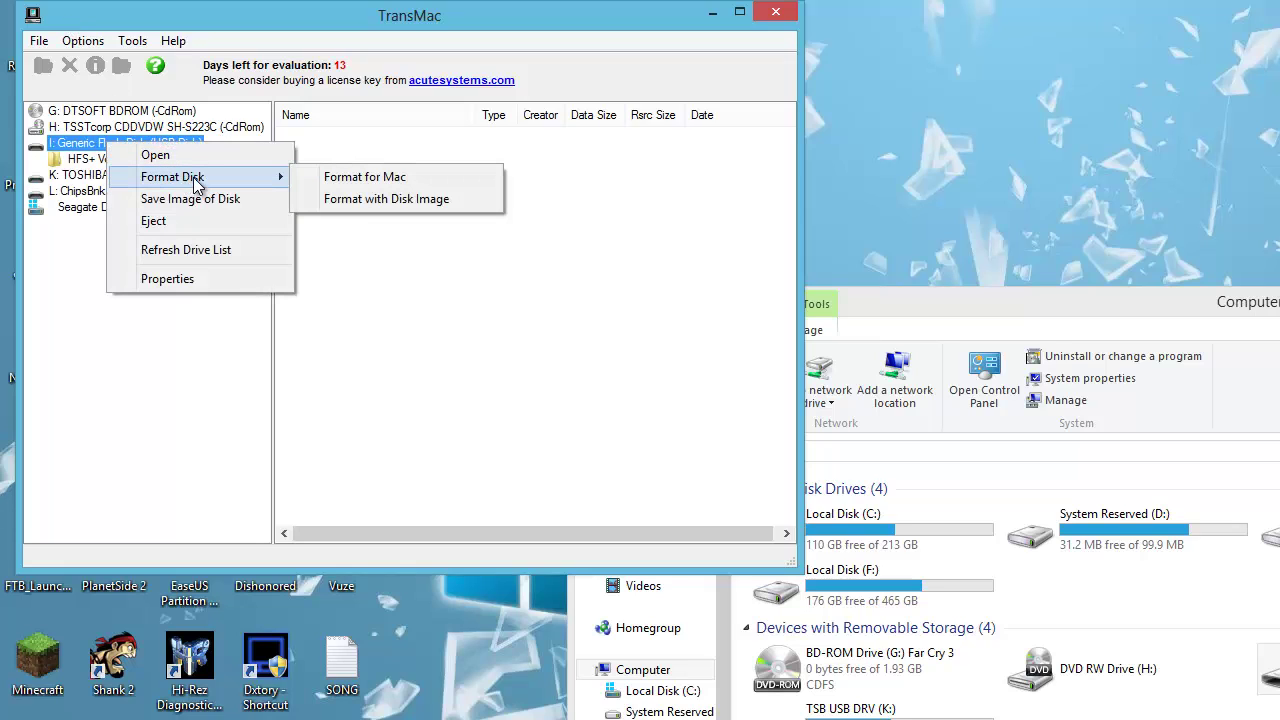
left_click(367, 198)
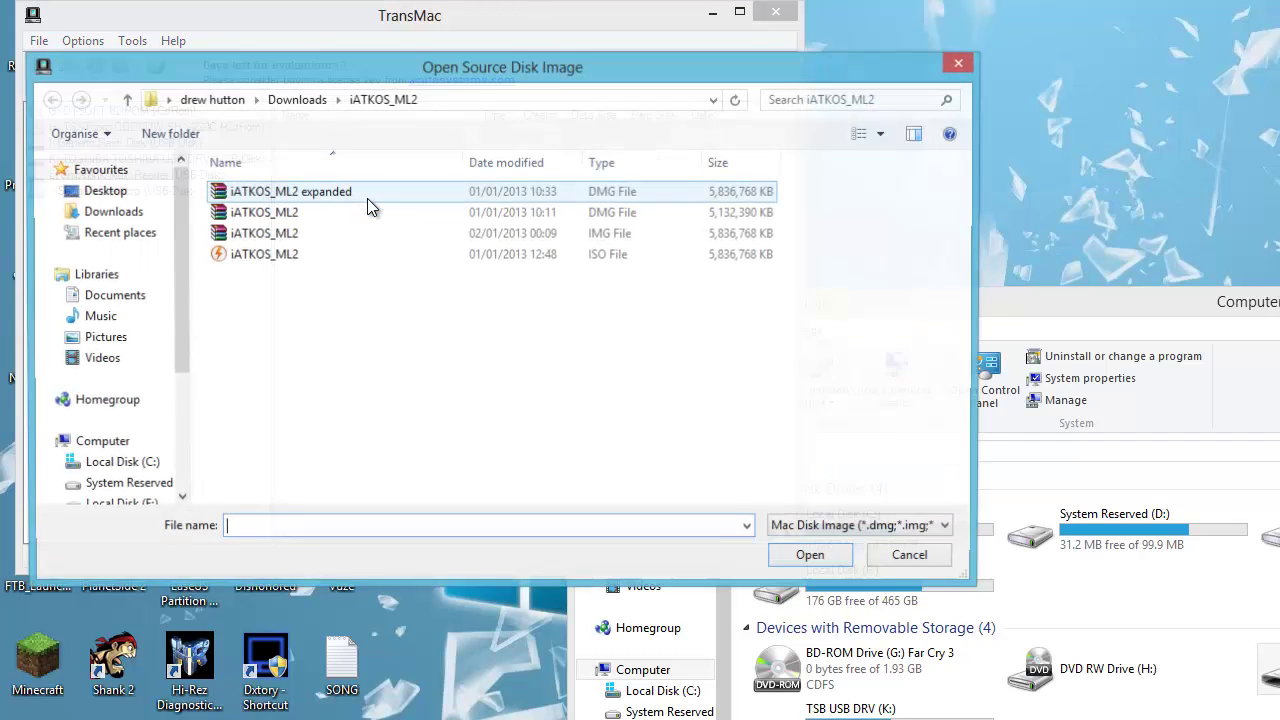
left_click(100, 212)
left_click(269, 428)
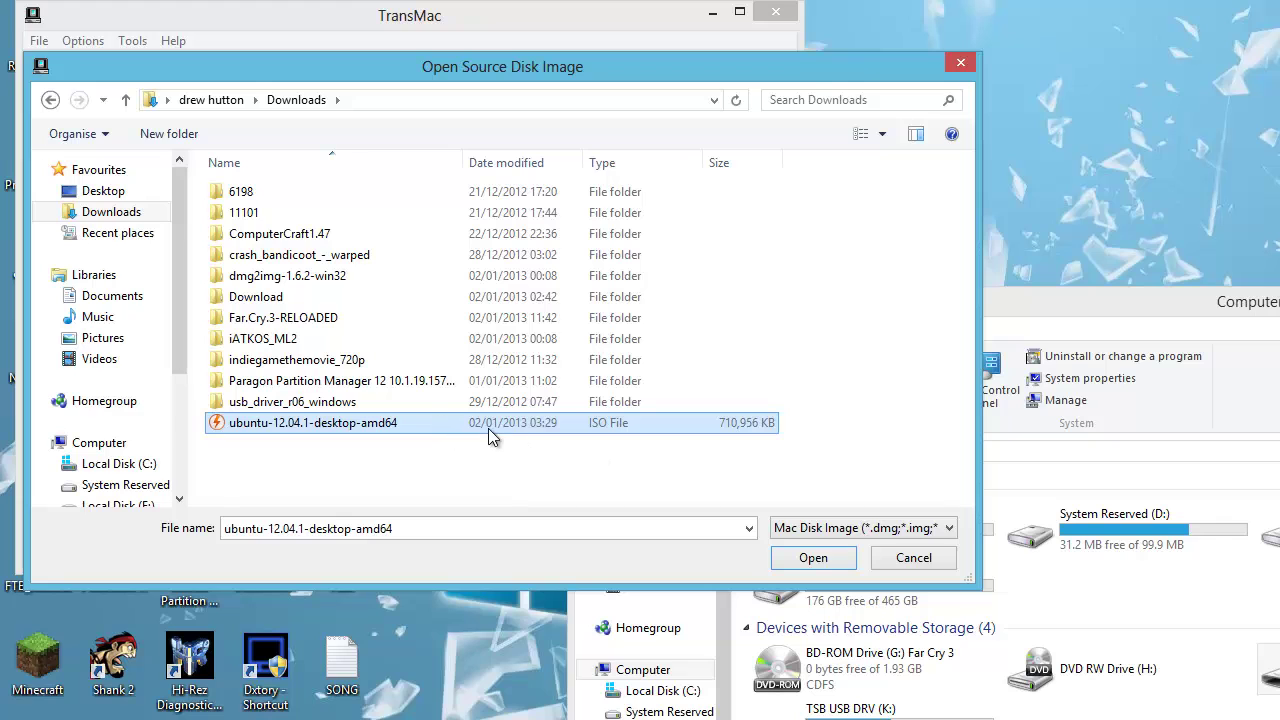
left_click(788, 558)
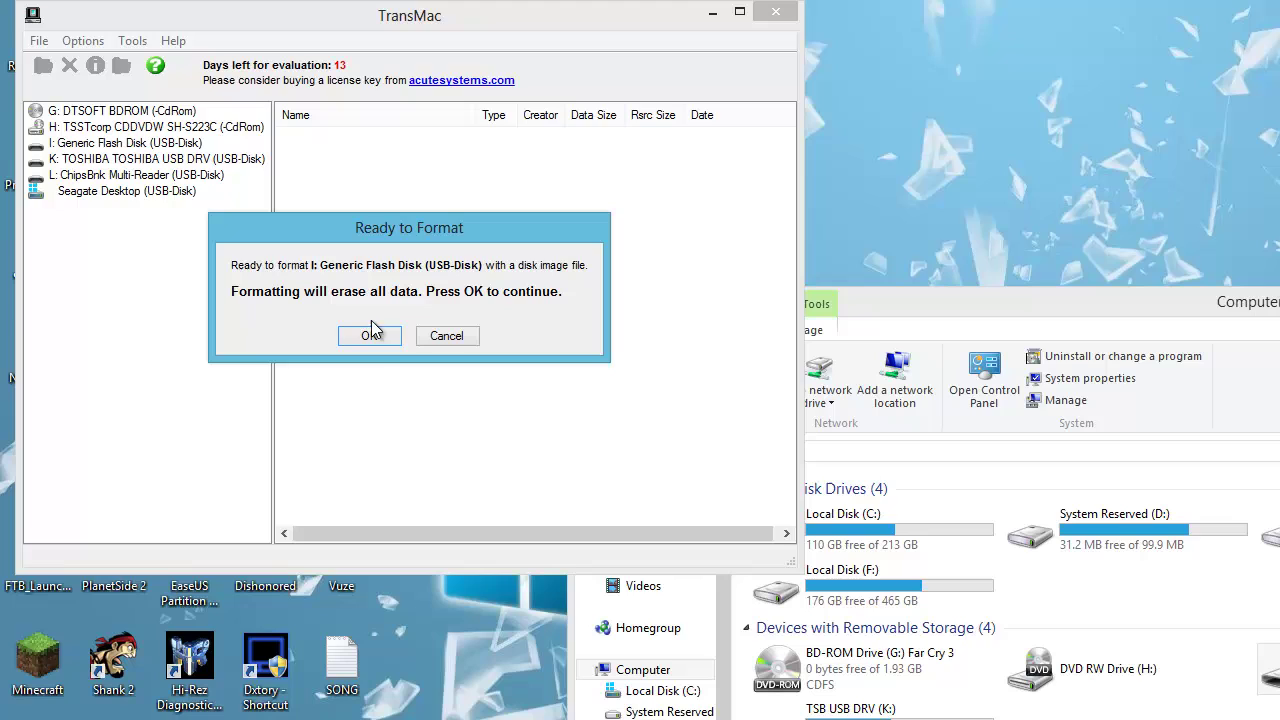
- Confirm the Ready to Format prompt and let the Ubuntu image finish writing to I: Generic Flash Disk
left_click(367, 338)
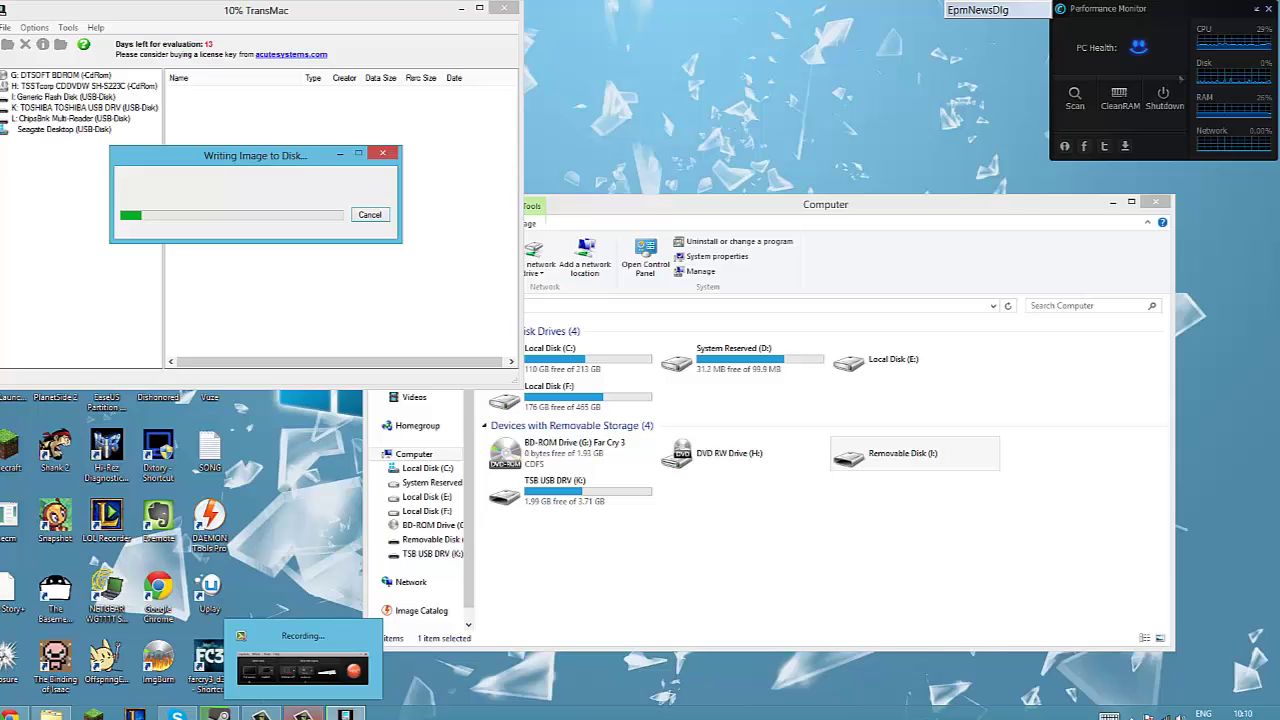
left_click(302, 668)
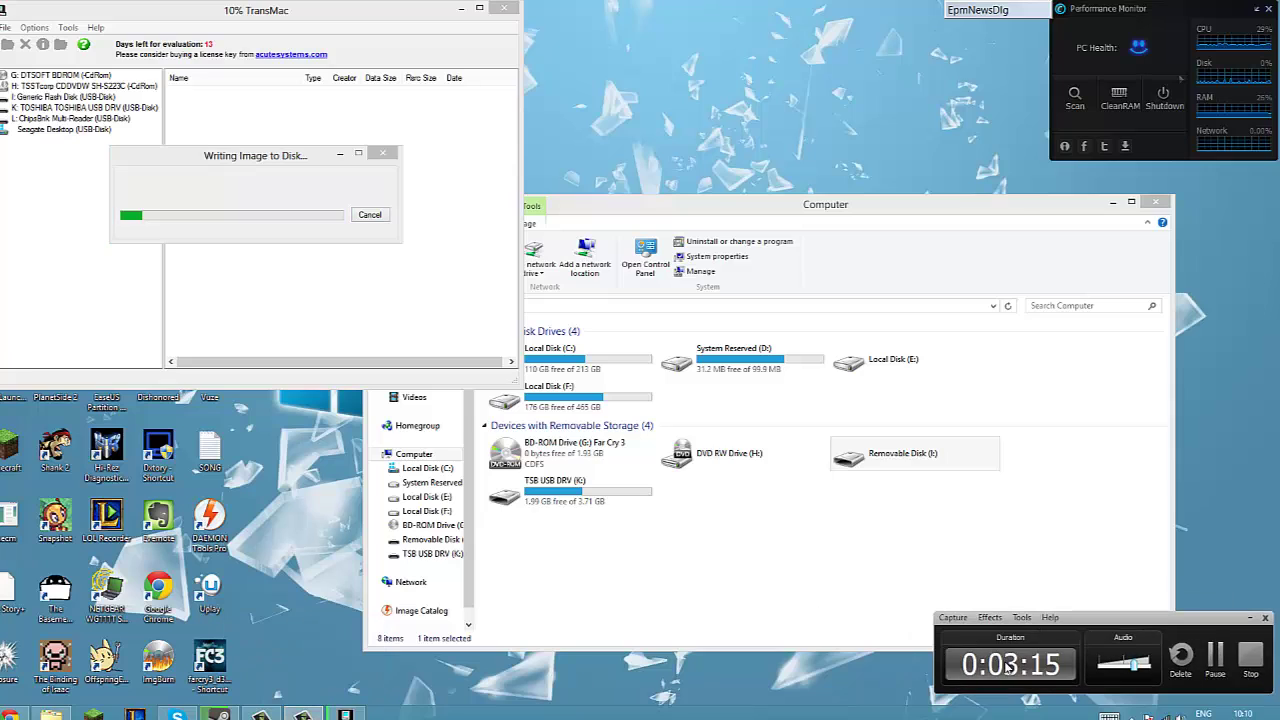
left_click(1218, 656)
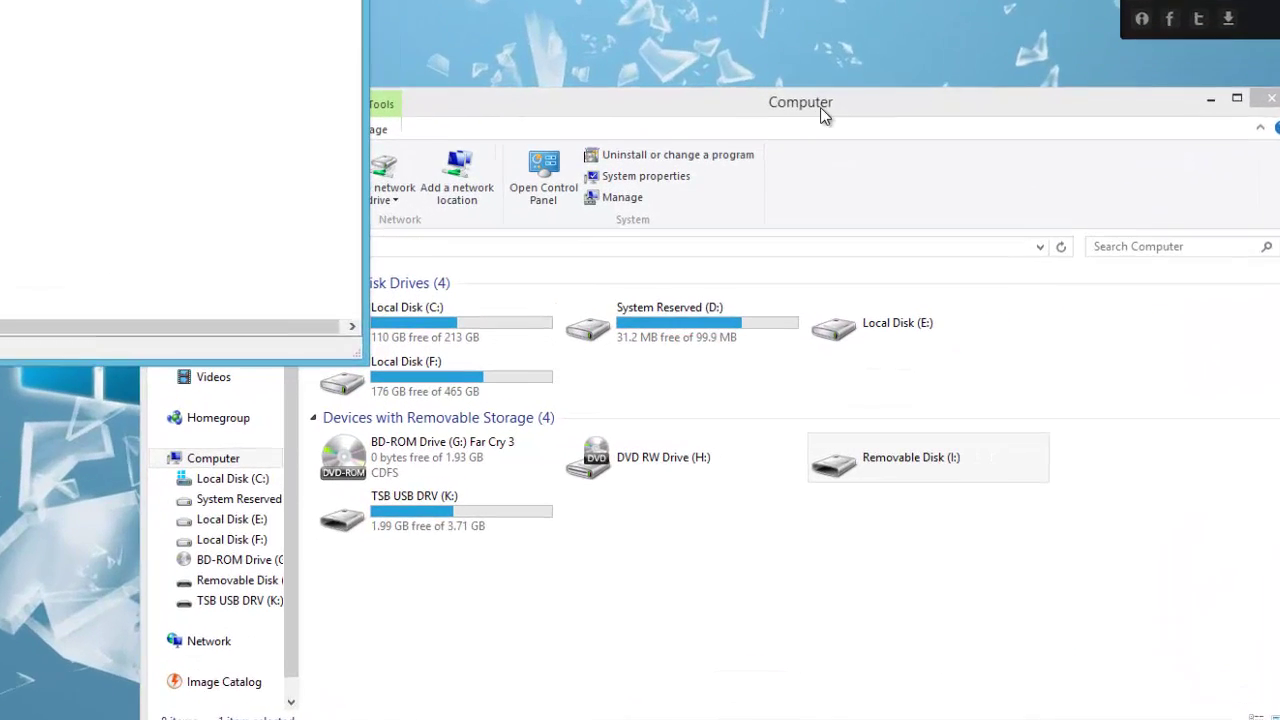
- Bring the Computer window forward and check Removable Disk (I:)'s context menu without choosing anything
left_click(871, 157)
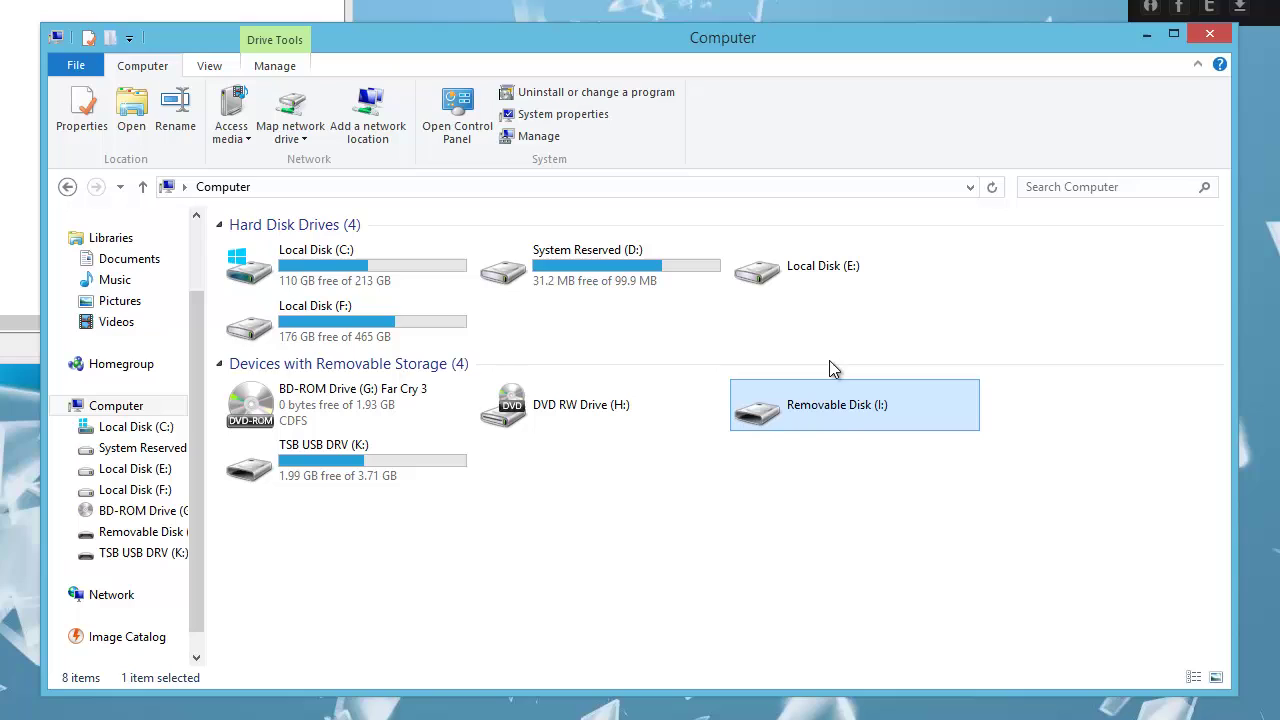
mouse_move(848, 421)
left_click(995, 543)
right_click(876, 415)
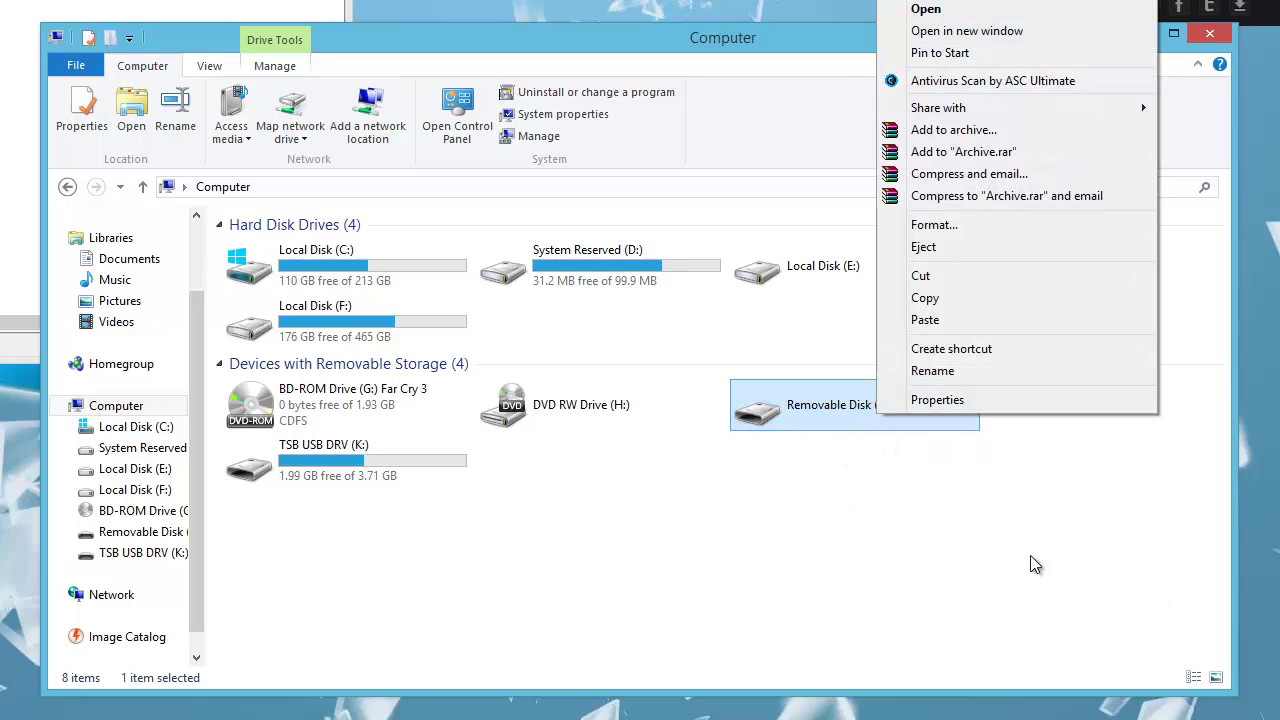
left_click(1040, 448)
left_click(858, 424)
right_click(847, 415)
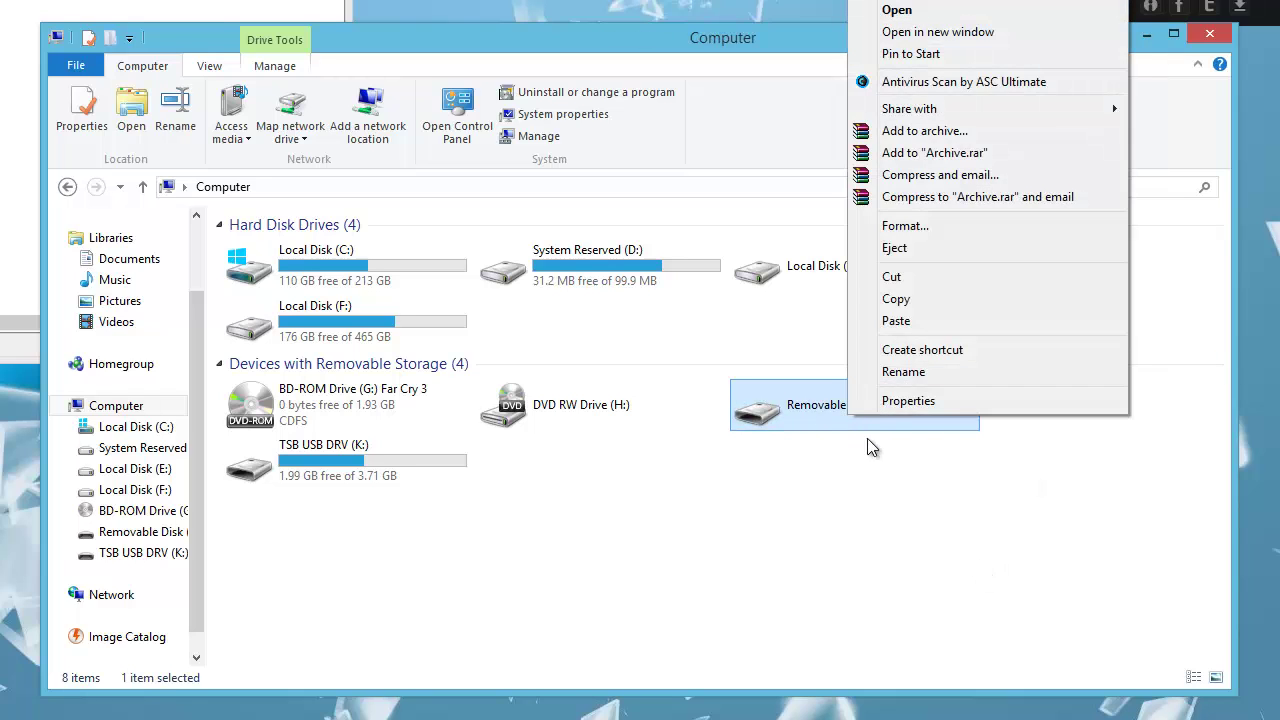
left_click(867, 438)
left_click(811, 405)
- Open Removable Disk (I:), decline the format offer, and dismiss the Location is not available error
double_click(811, 405)
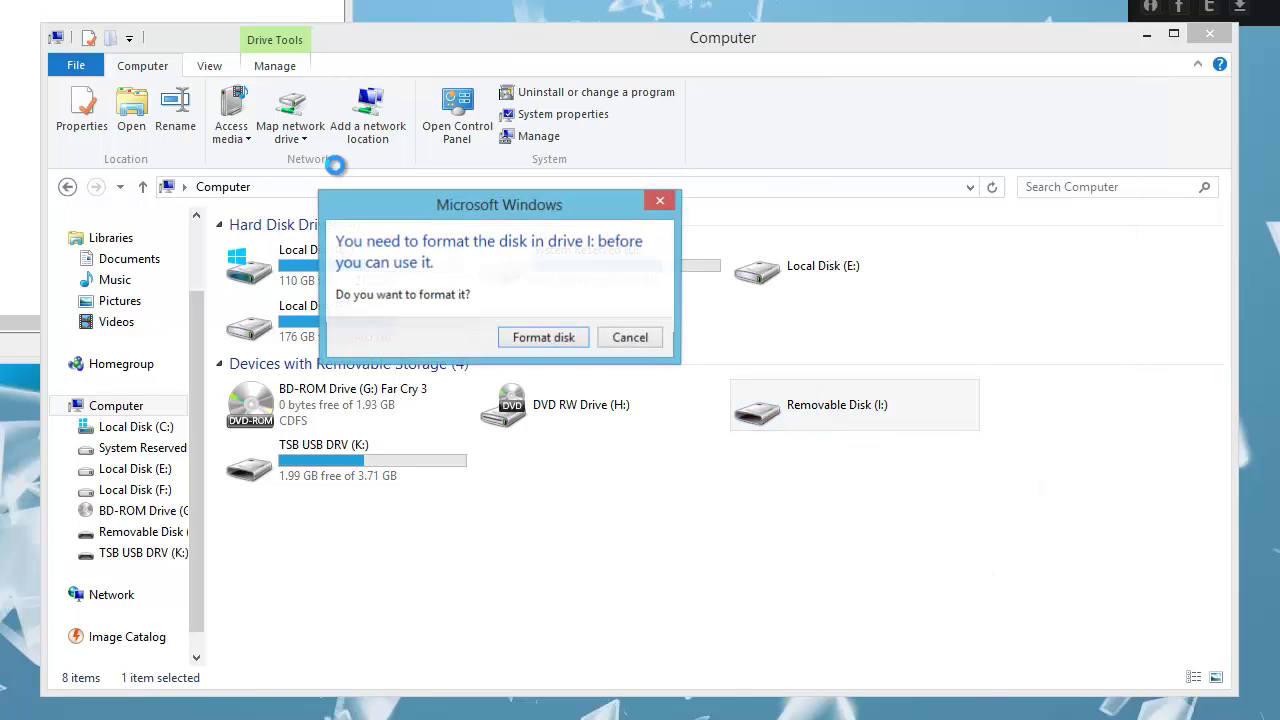
left_click(638, 340)
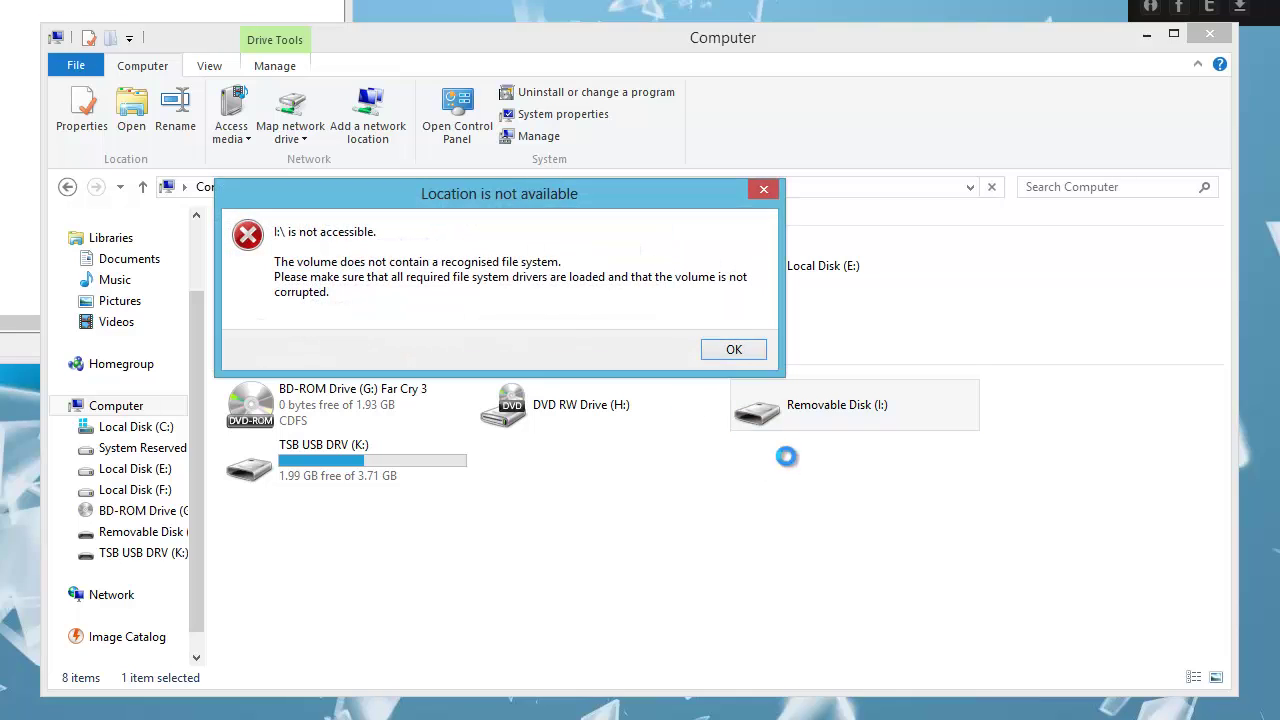
left_click(735, 349)
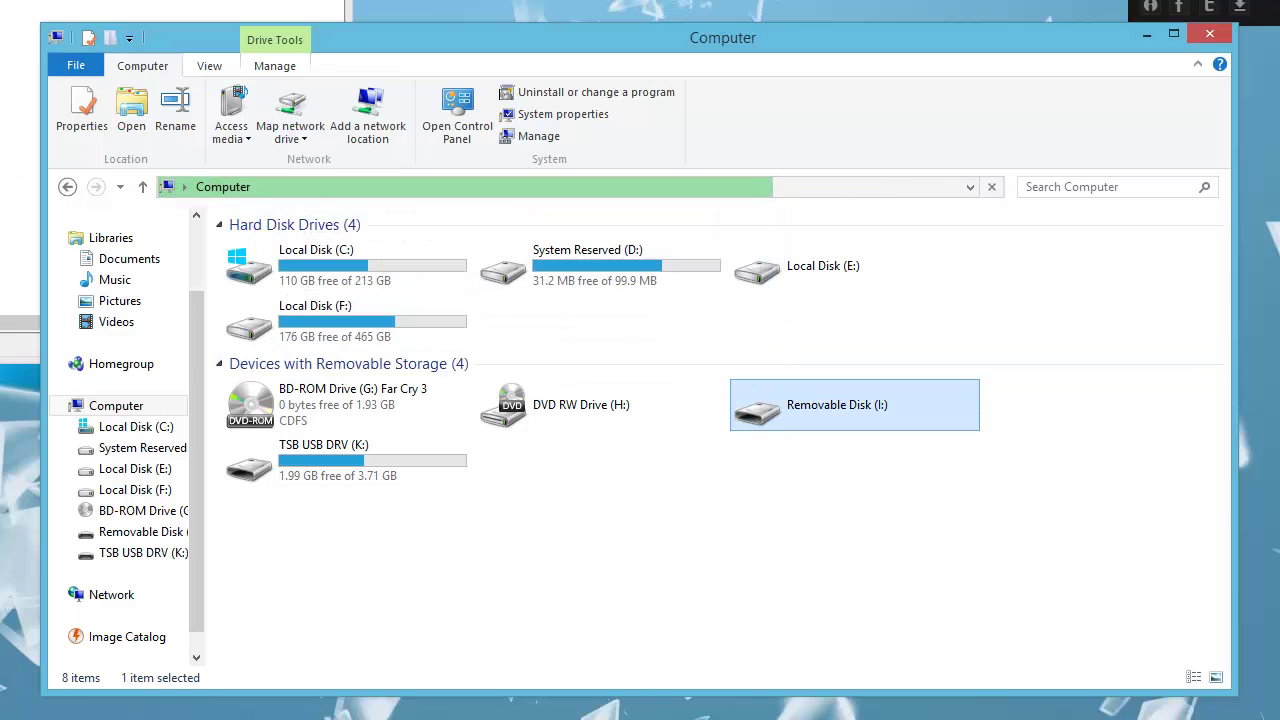
left_click(863, 422)
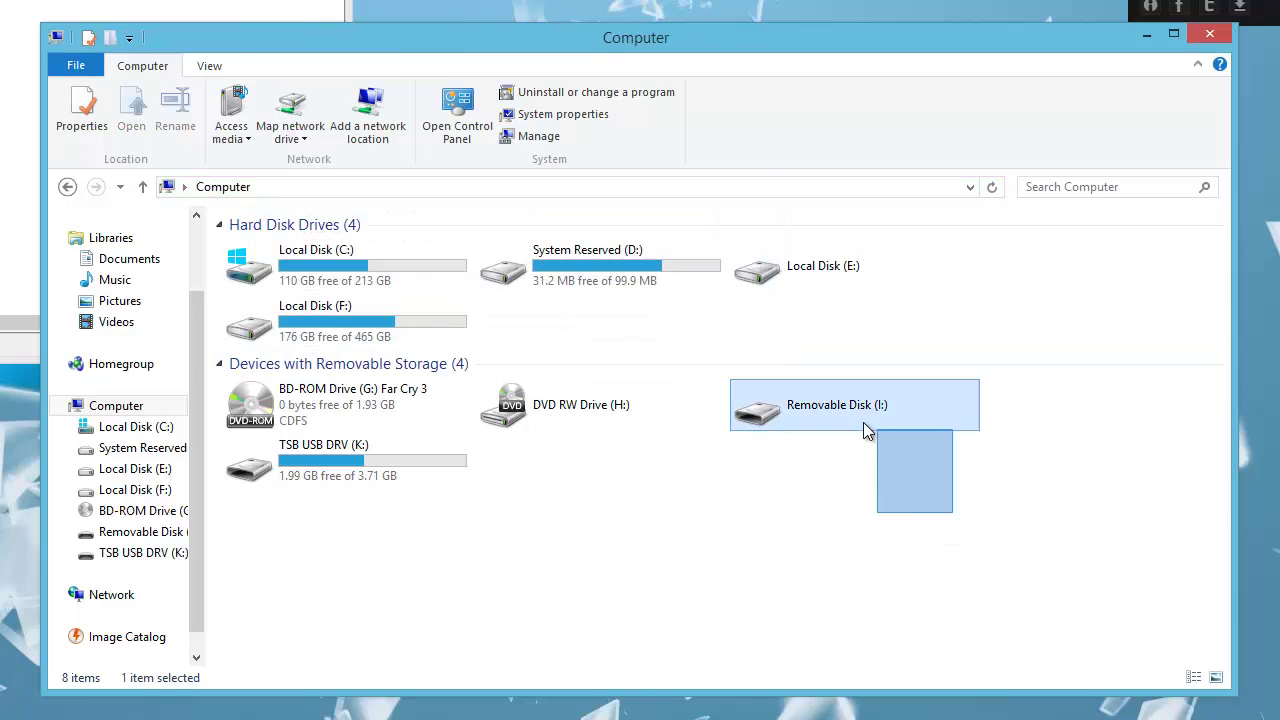
left_click(900, 583)
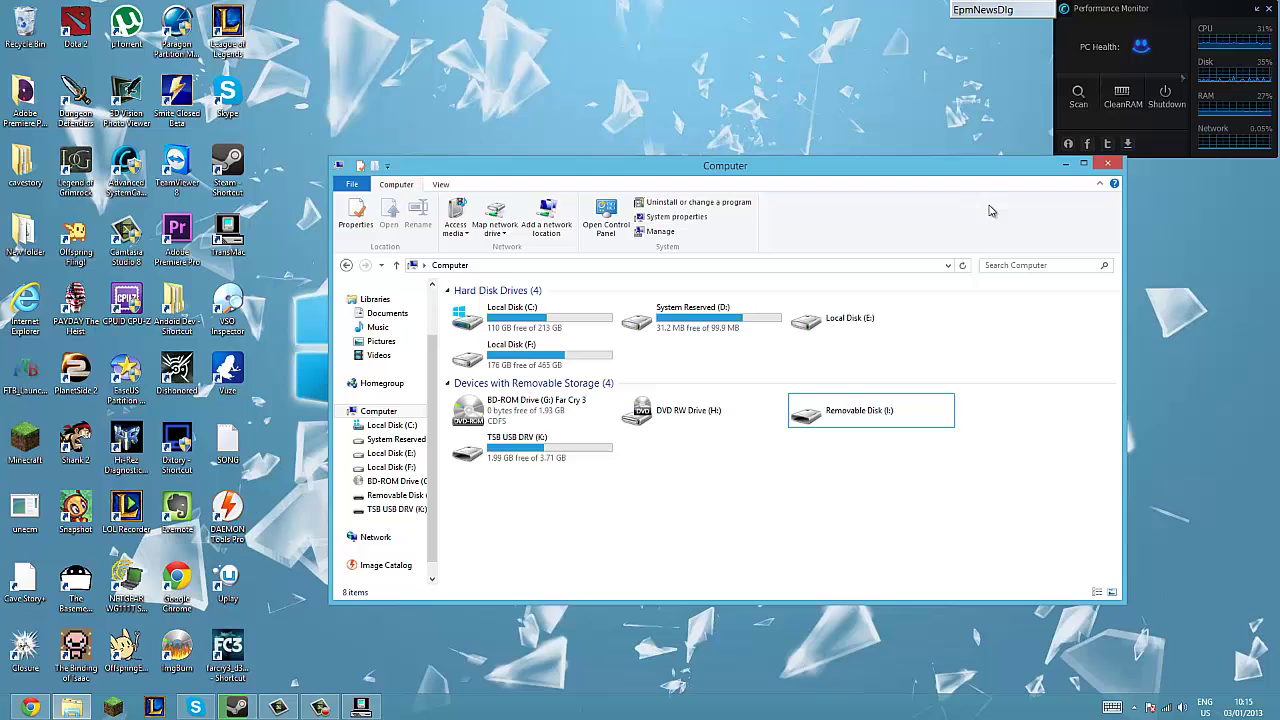
left_click(1064, 163)
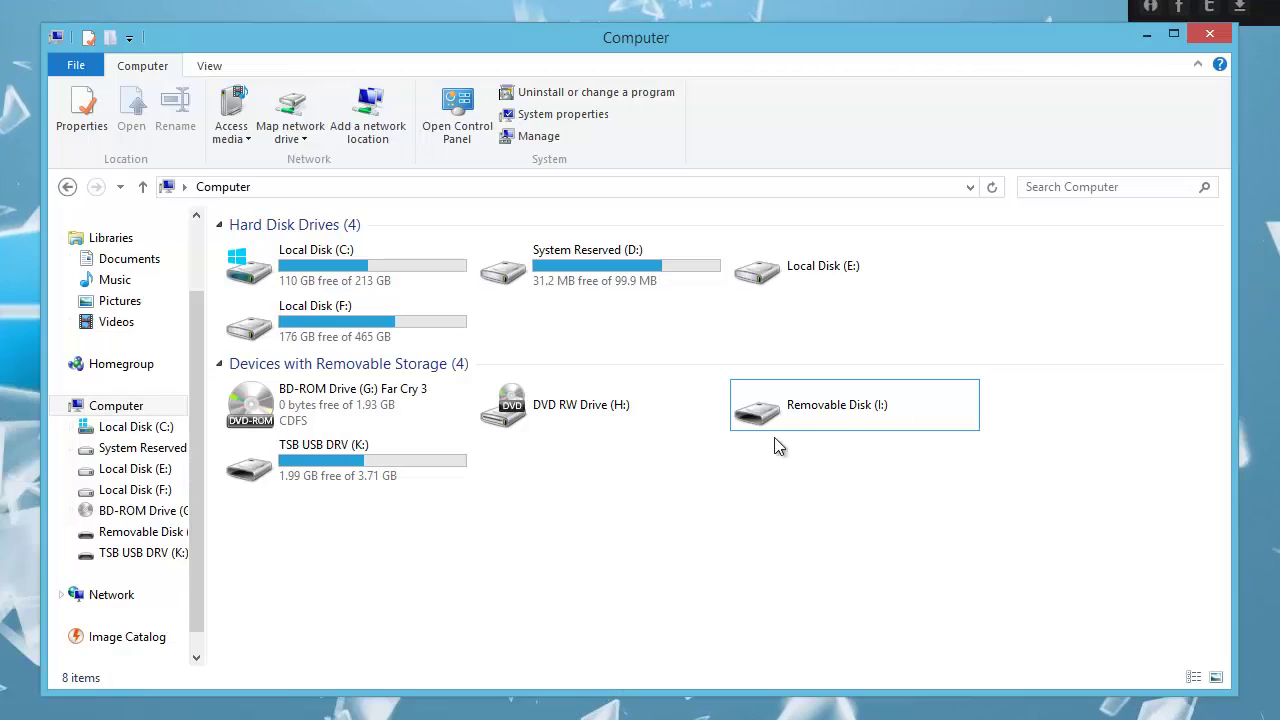
mouse_move(891, 412)
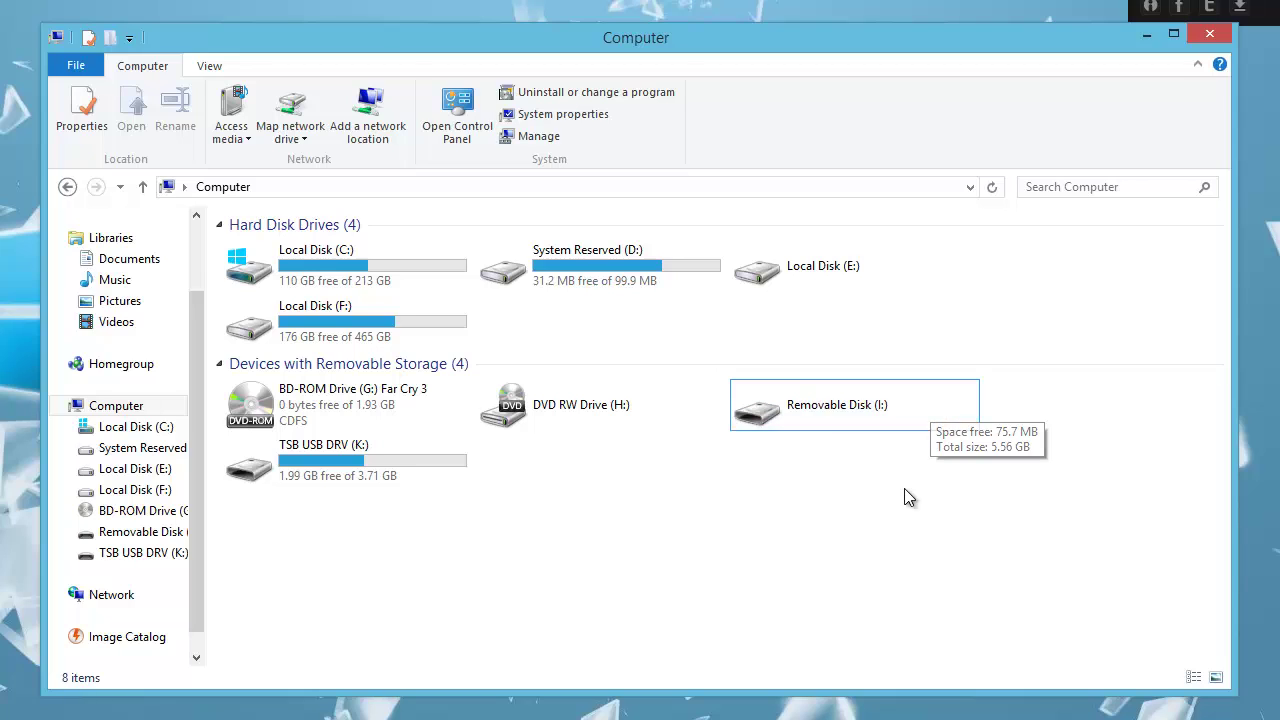
mouse_move(947, 415)
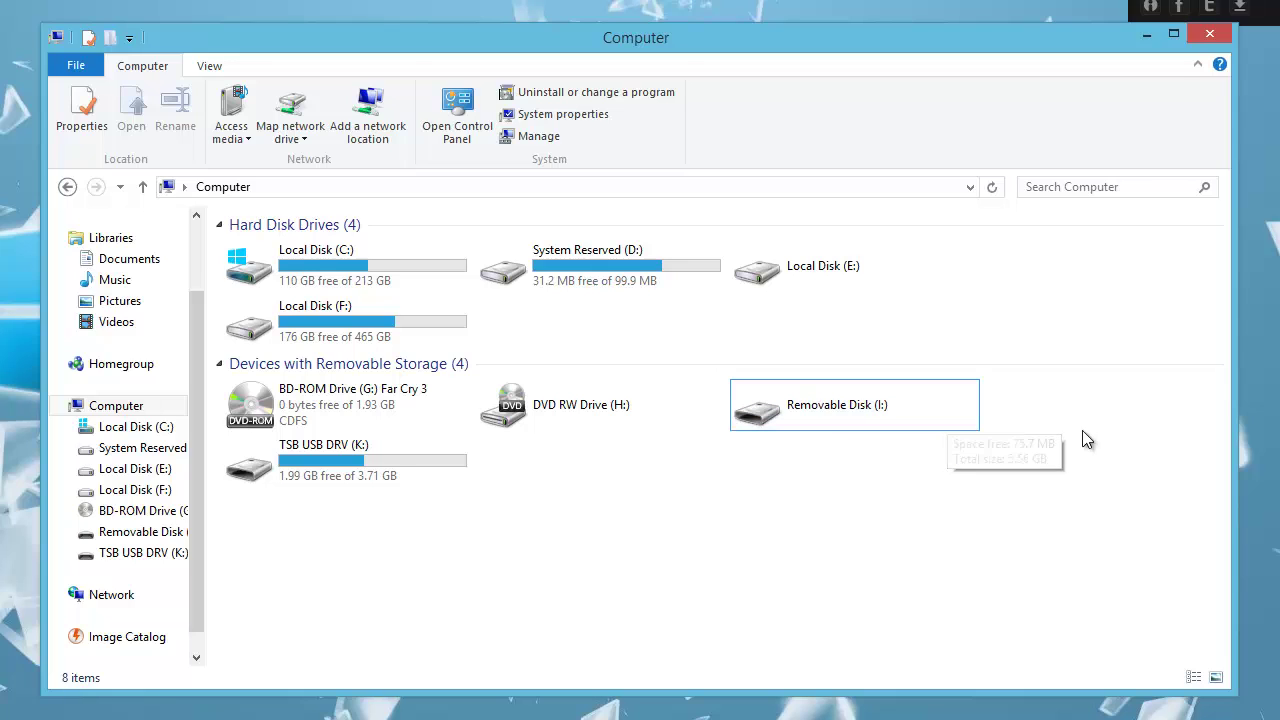
left_click(370, 253)
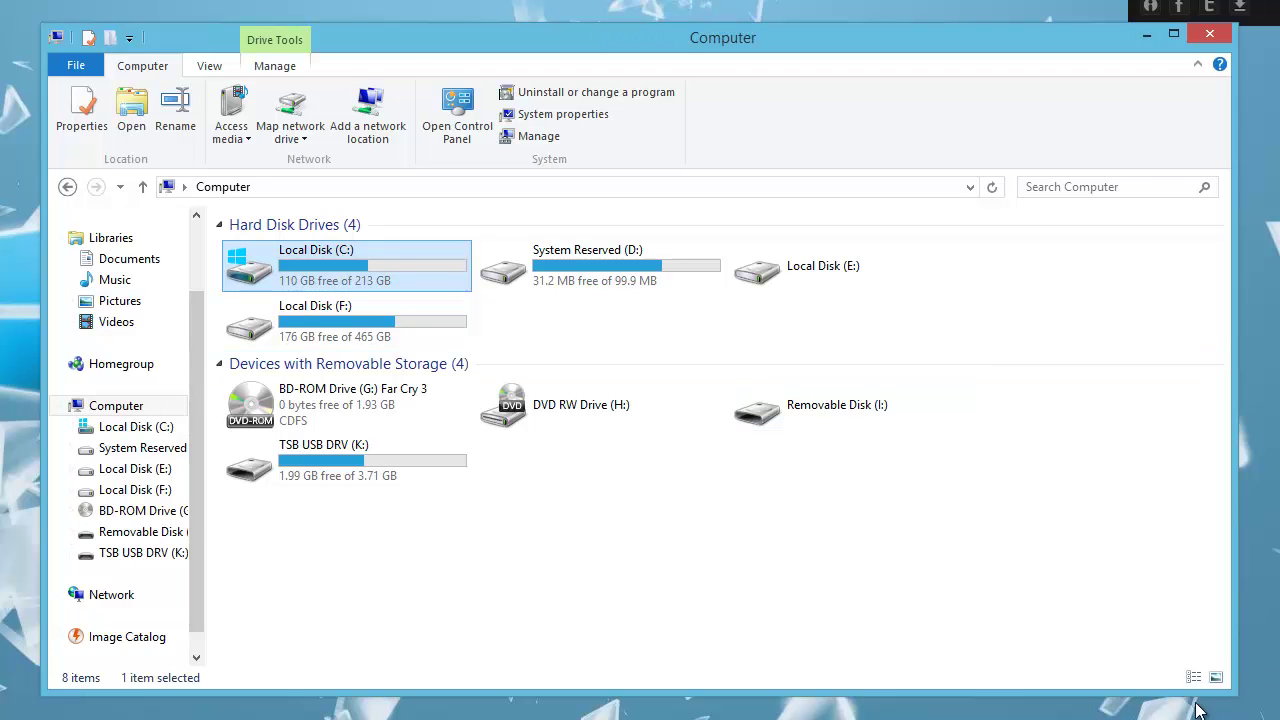